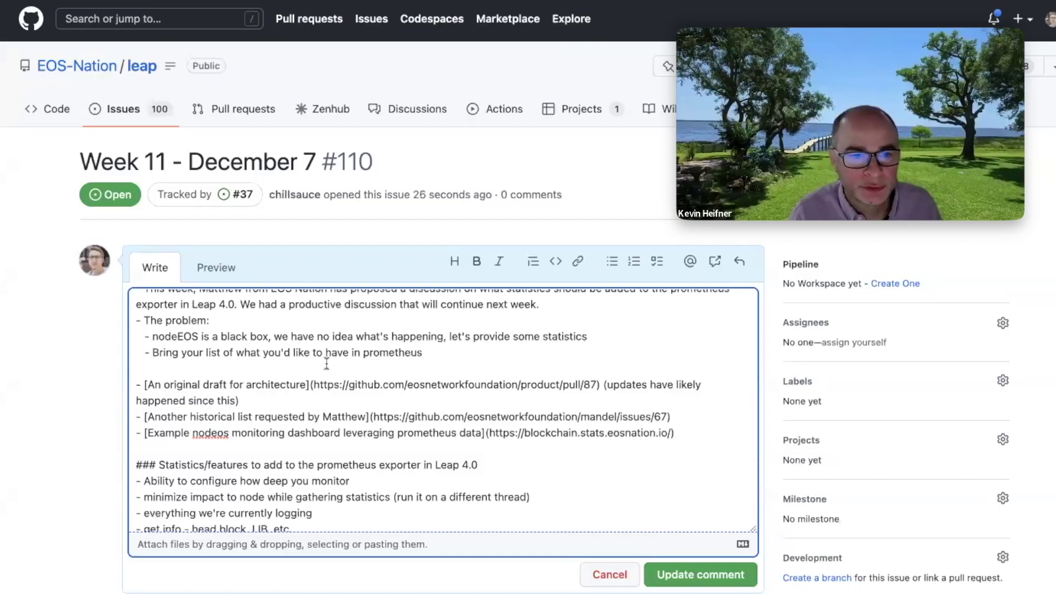
- Scroll up on the shared screen to show the 'Week 11 - December 7 #110' issue notes
scroll(326, 364, "up", 2)
- Replace 'November 30' with 'December 7' in the notes heading
scroll(327, 364, "up", 5)
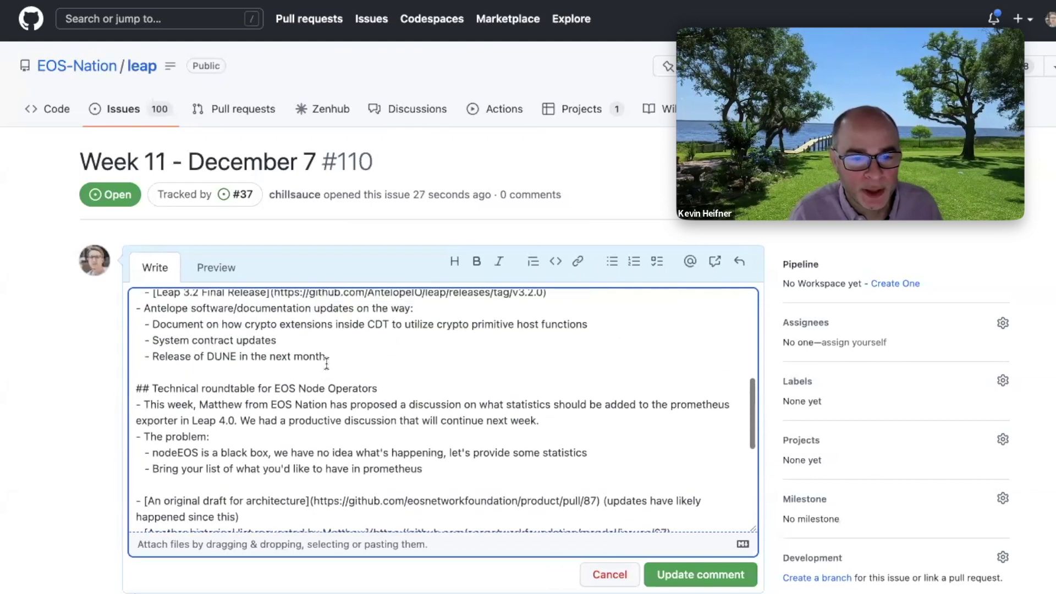
left_click(233, 315)
left_click_drag(150, 312, 167, 316)
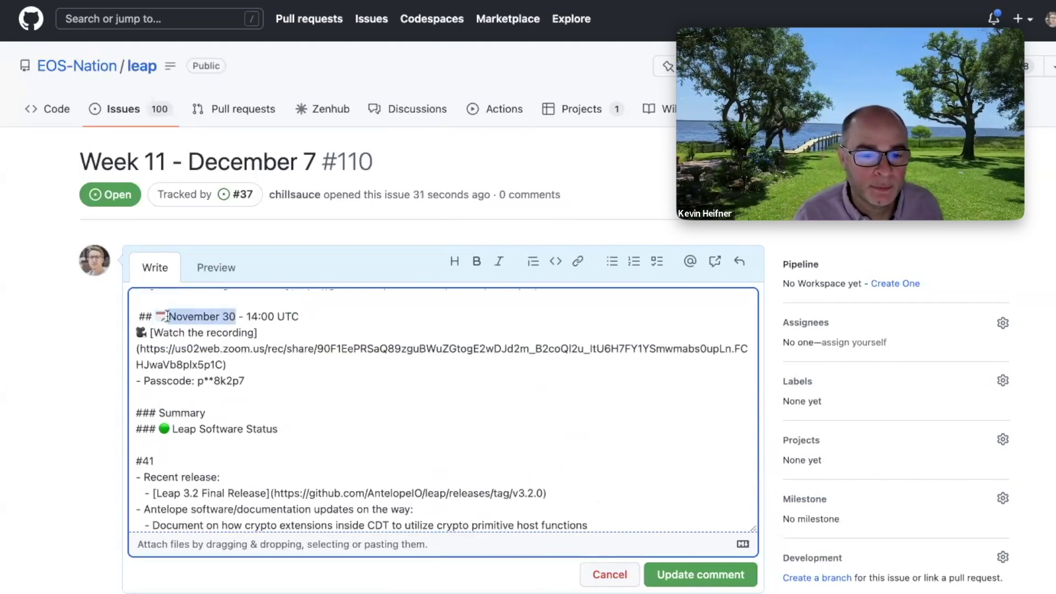
type("De")
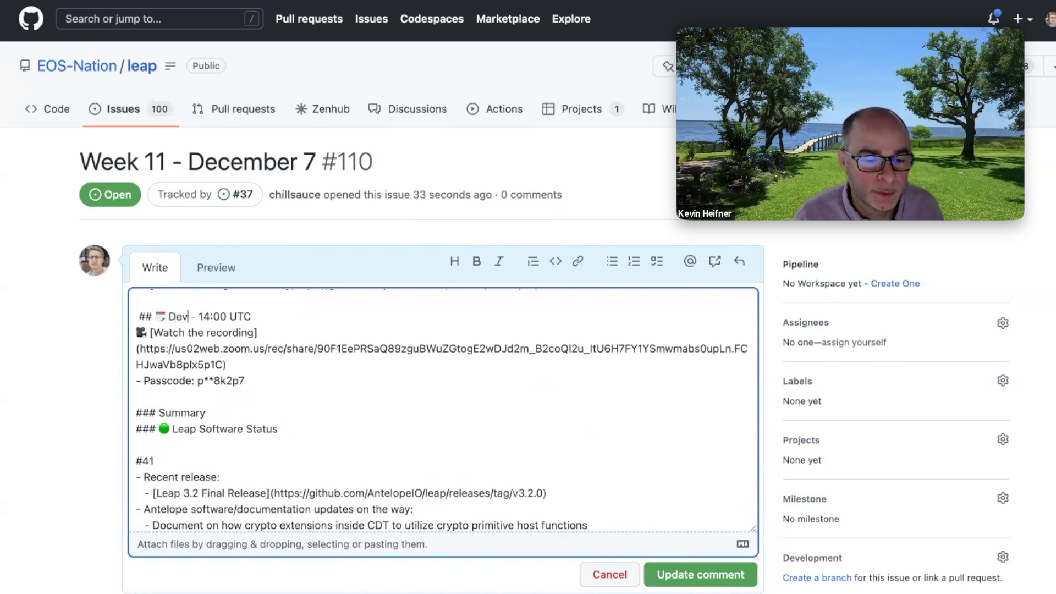
type("cember")
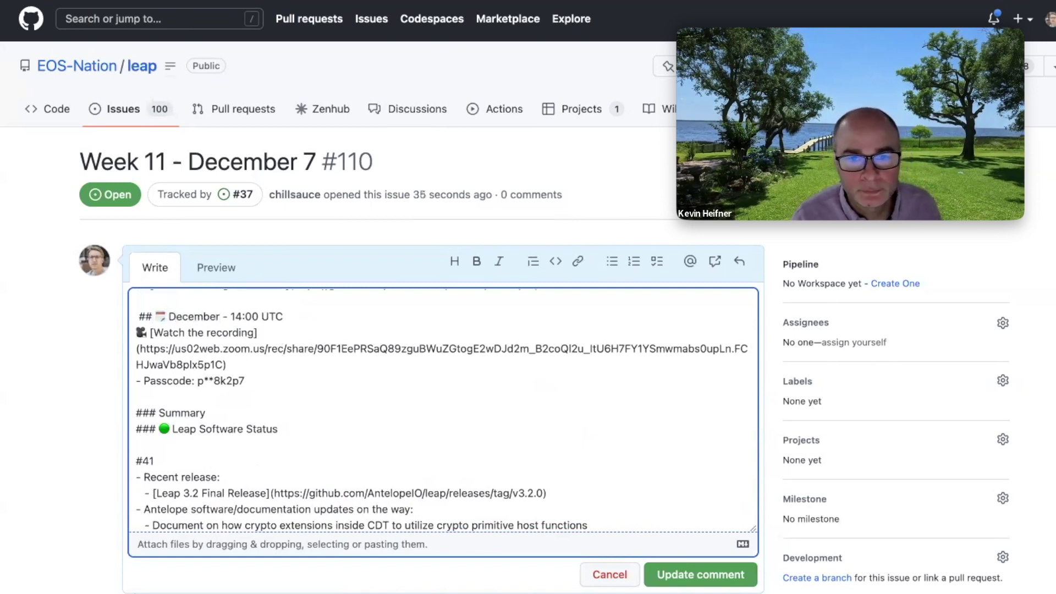
type(" 7")
- Review the Leap 4.0 prometheus exporter feature list, placing the caret inside it
scroll(356, 407, "down", 5)
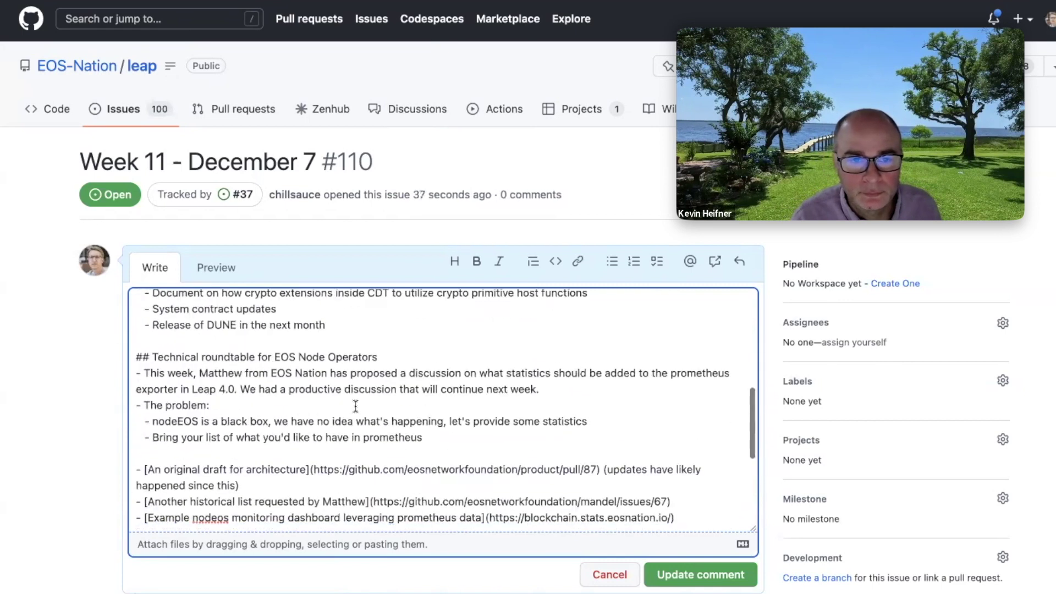
scroll(356, 407, "down", 5)
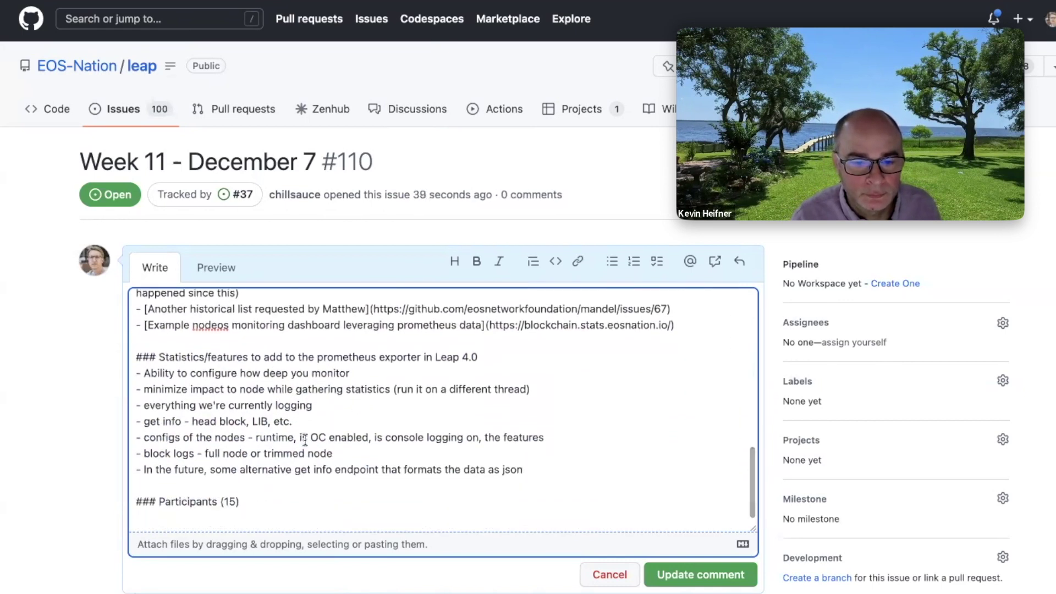
left_click(292, 452)
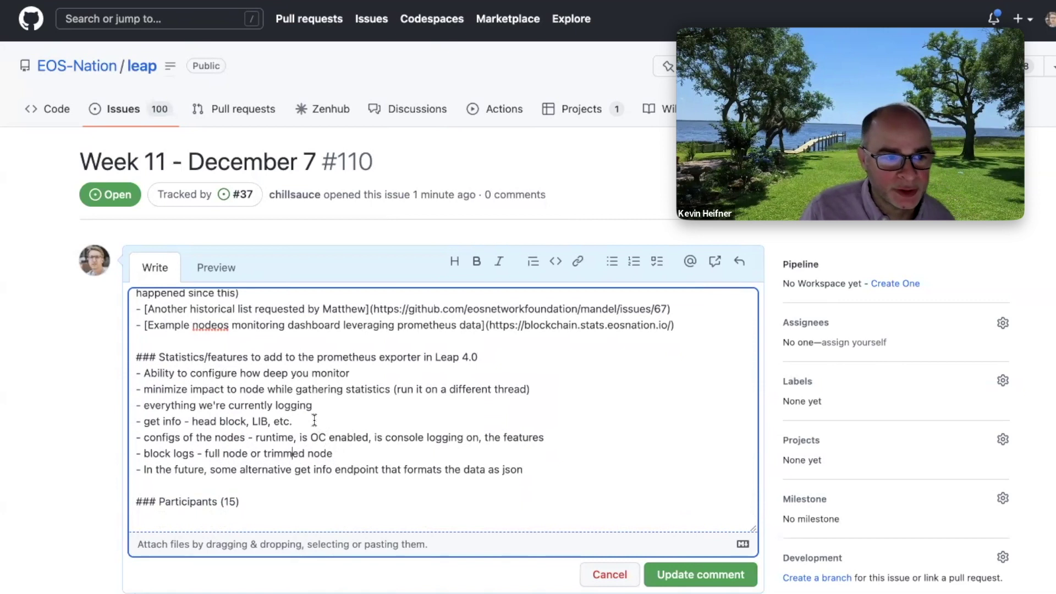
scroll(314, 420, "up", 2)
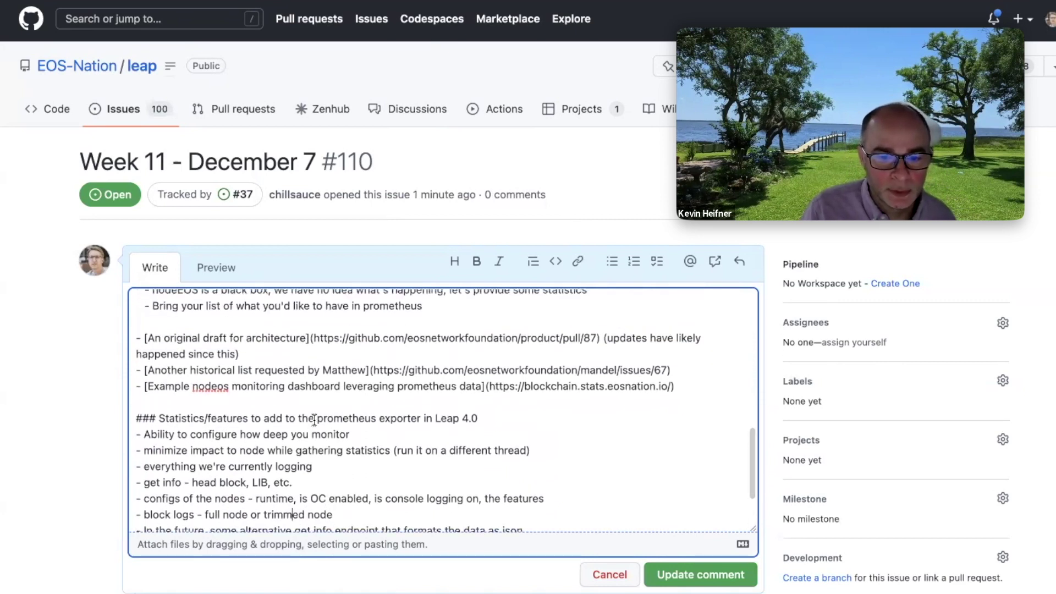
scroll(314, 420, "down", 2)
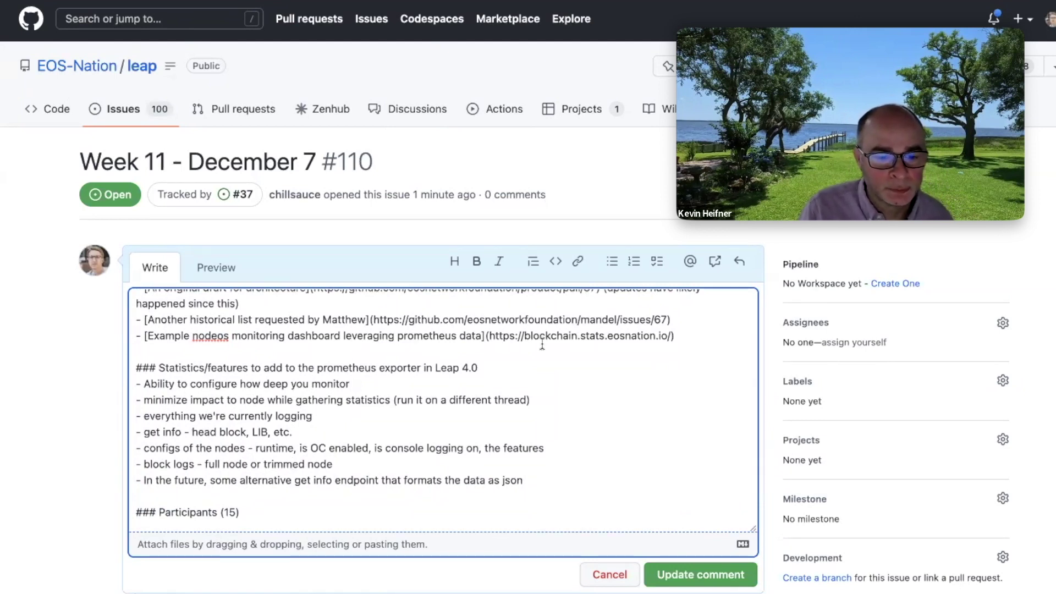
- Append ' (Last week's list)' after 'Leap 4.0' in the Statistics/features heading
left_click(514, 365)
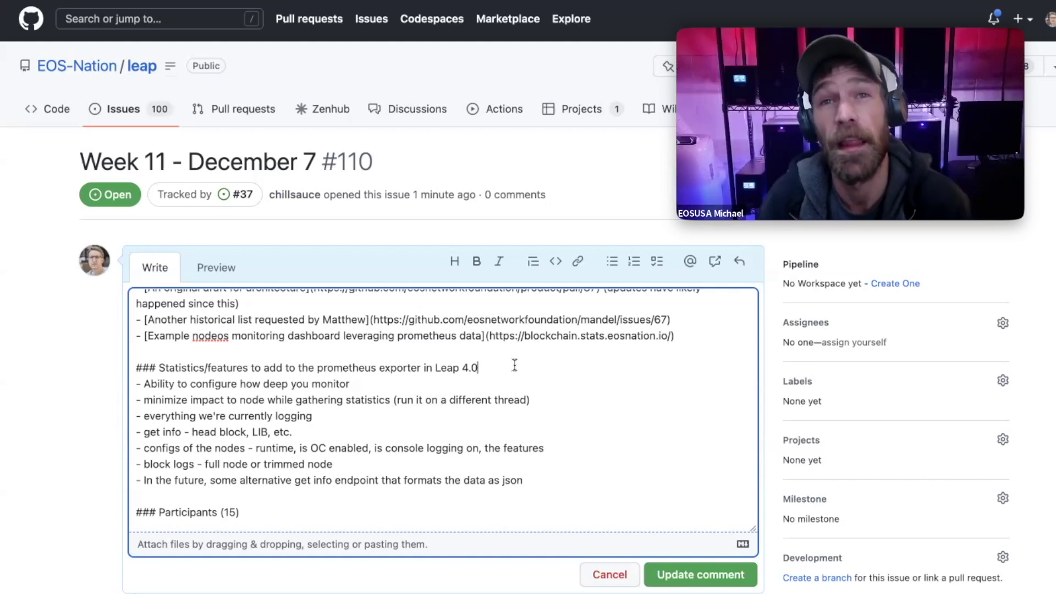
type("(La")
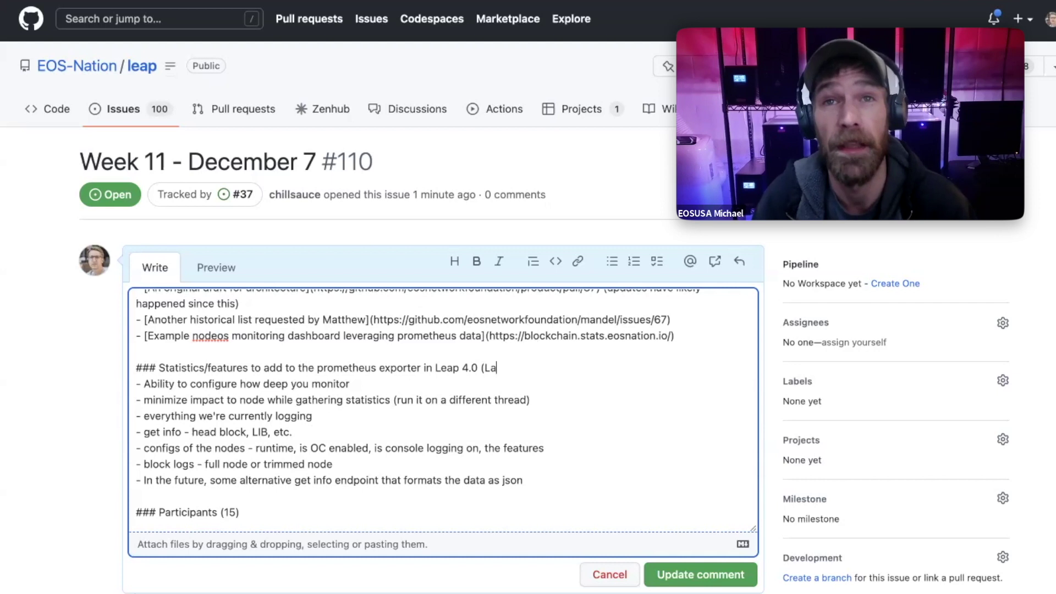
type("st week's")
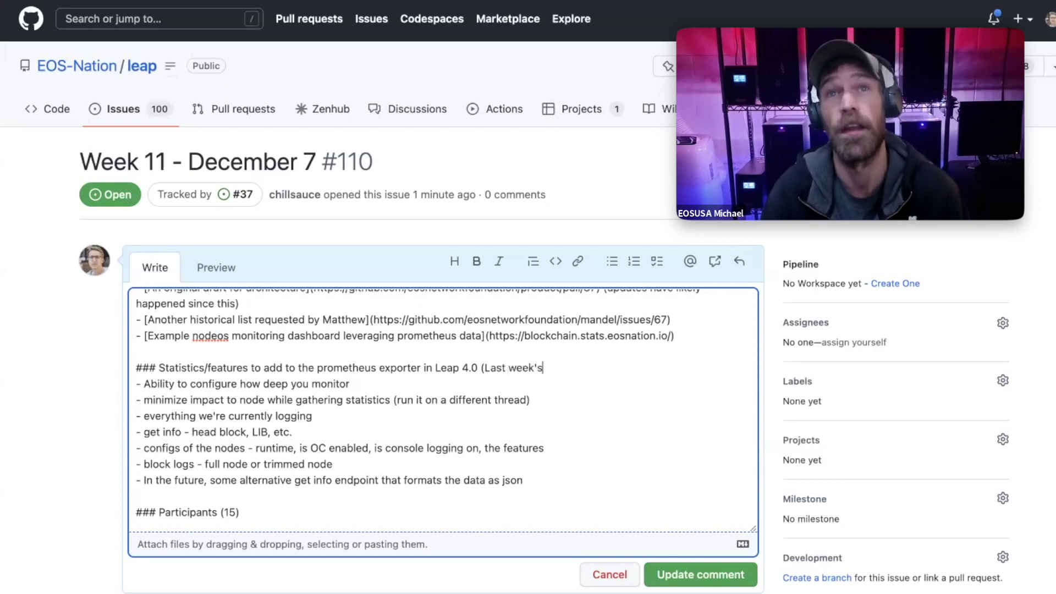
type(" list")
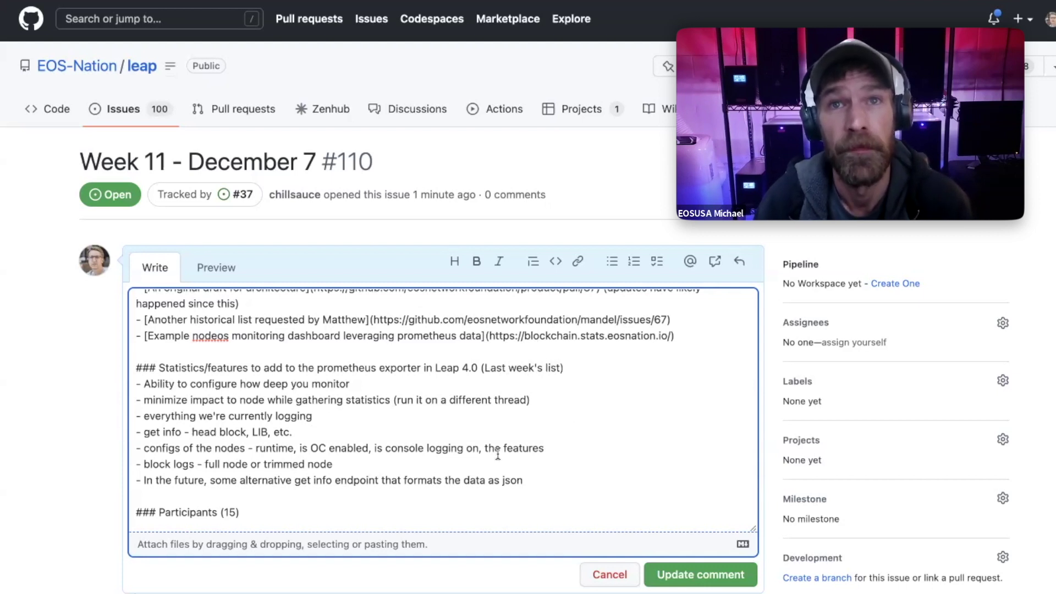
scroll(498, 454, "down", 1)
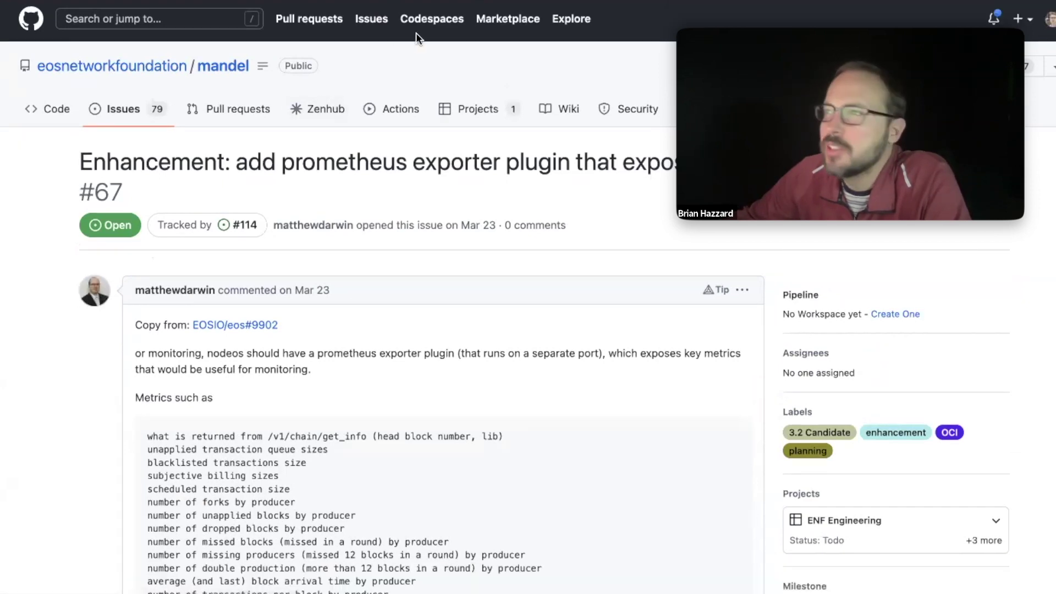
- Look over issue #67's proposed metrics list, then return to its title and labels
scroll(324, 444, "down", 6)
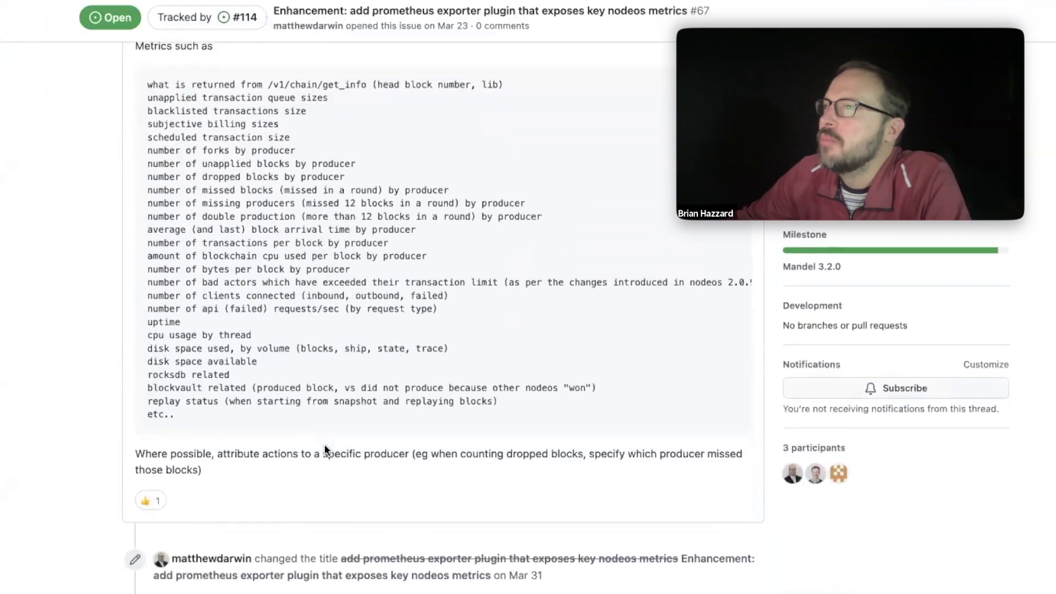
scroll(324, 444, "down", 1)
scroll(324, 444, "down", 12)
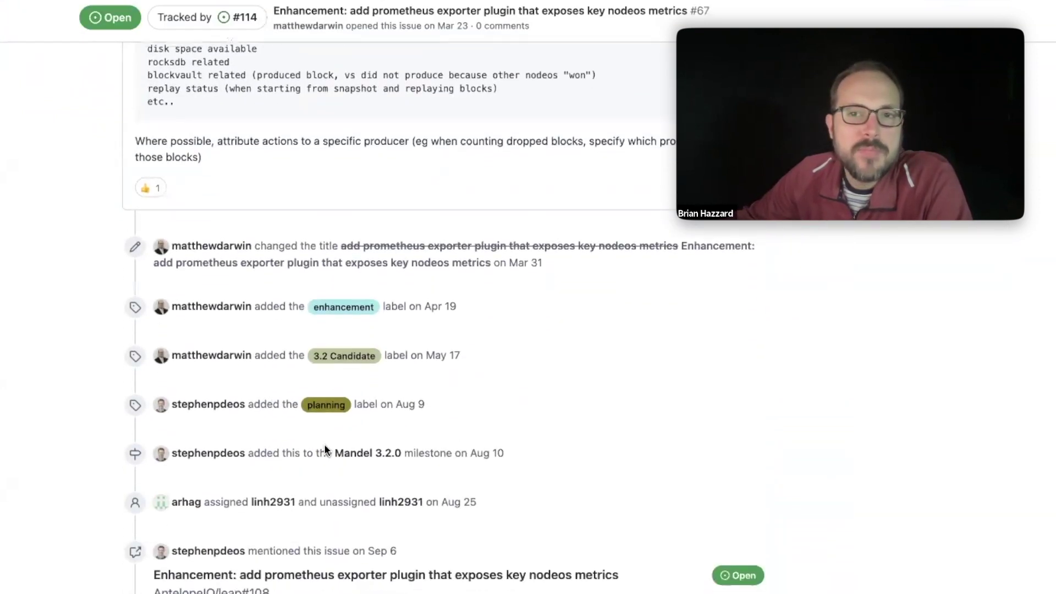
scroll(325, 444, "up", 7)
scroll(325, 444, "up", 10)
scroll(325, 445, "down", 3)
scroll(325, 444, "down", 1)
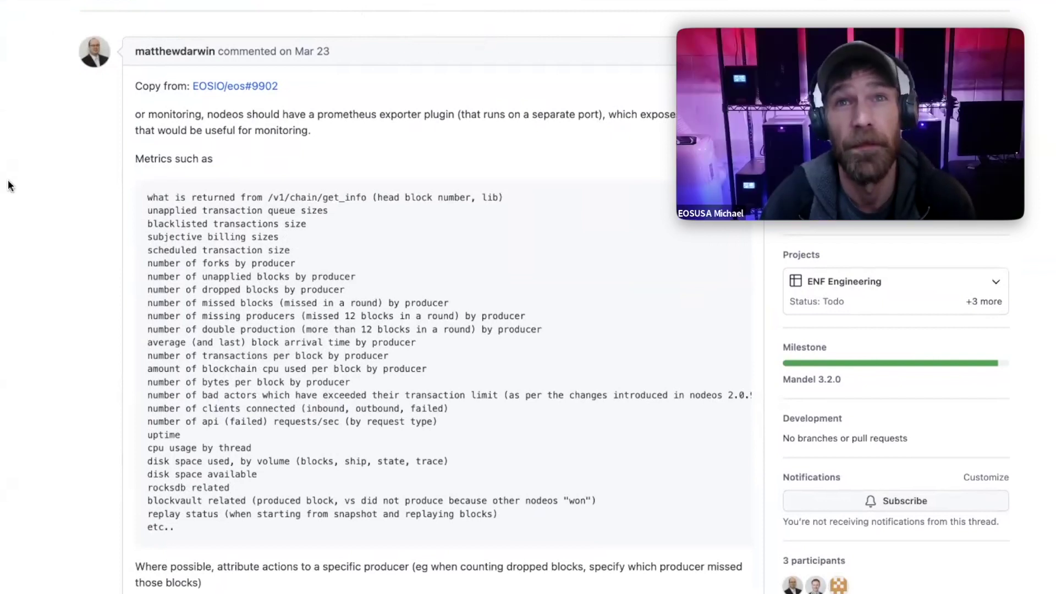
scroll(213, 313, "down", 5)
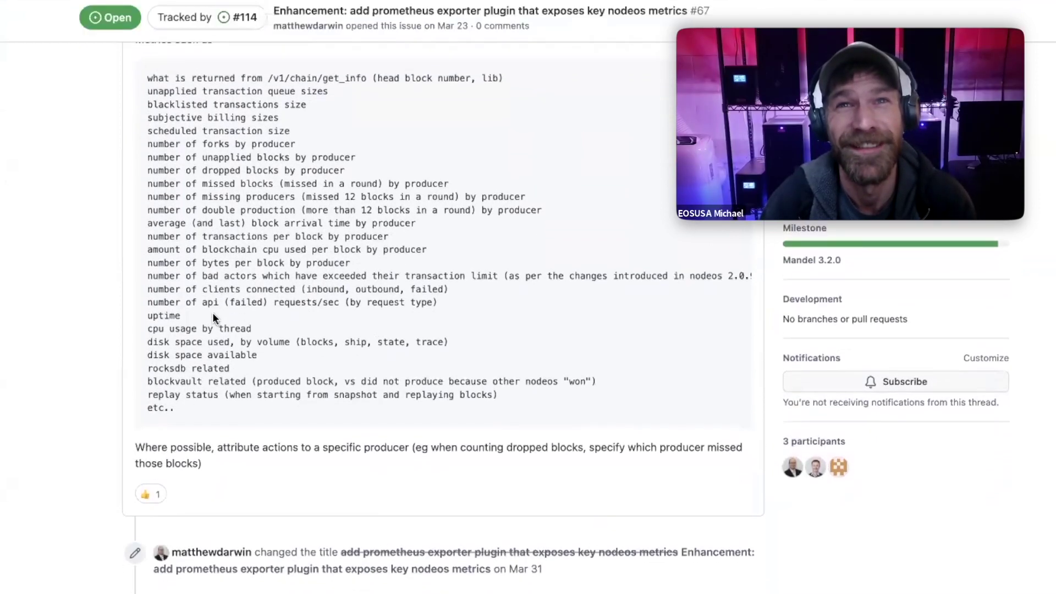
scroll(212, 312, "up", 5)
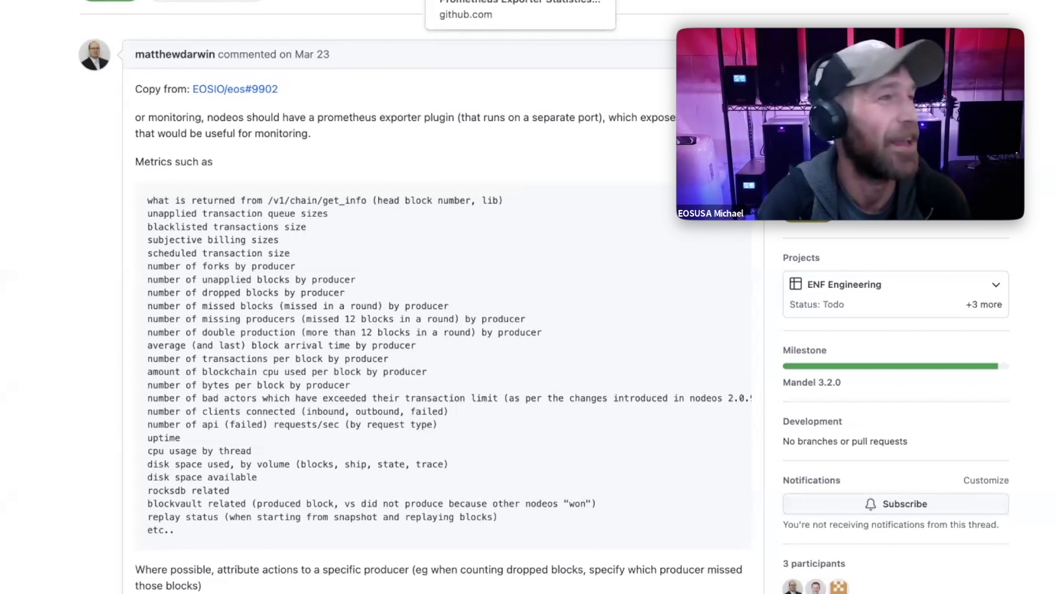
scroll(348, 169, "up", 5)
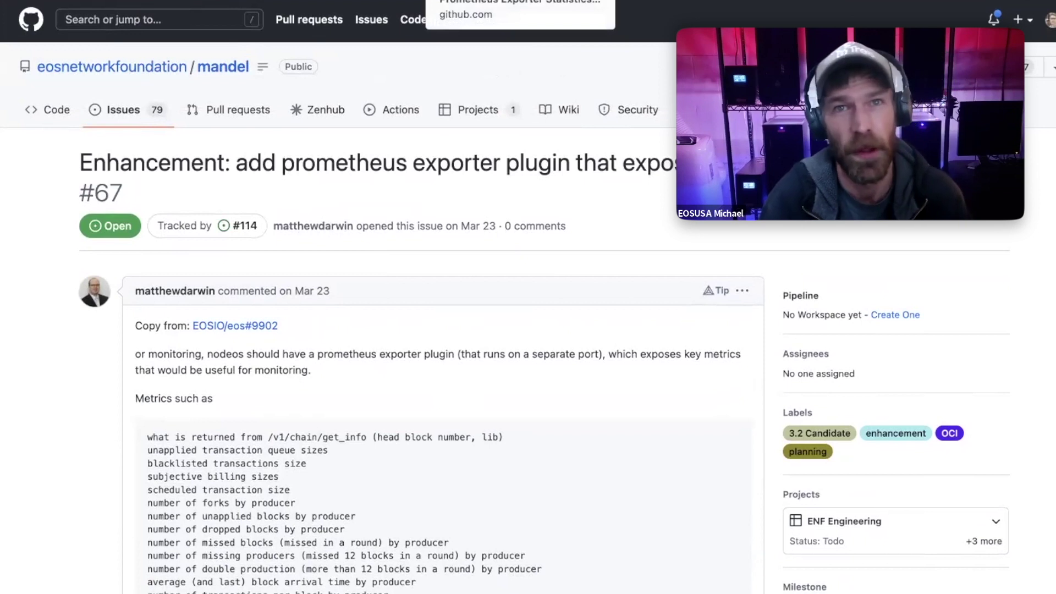
left_click(473, 1)
left_click(308, 379)
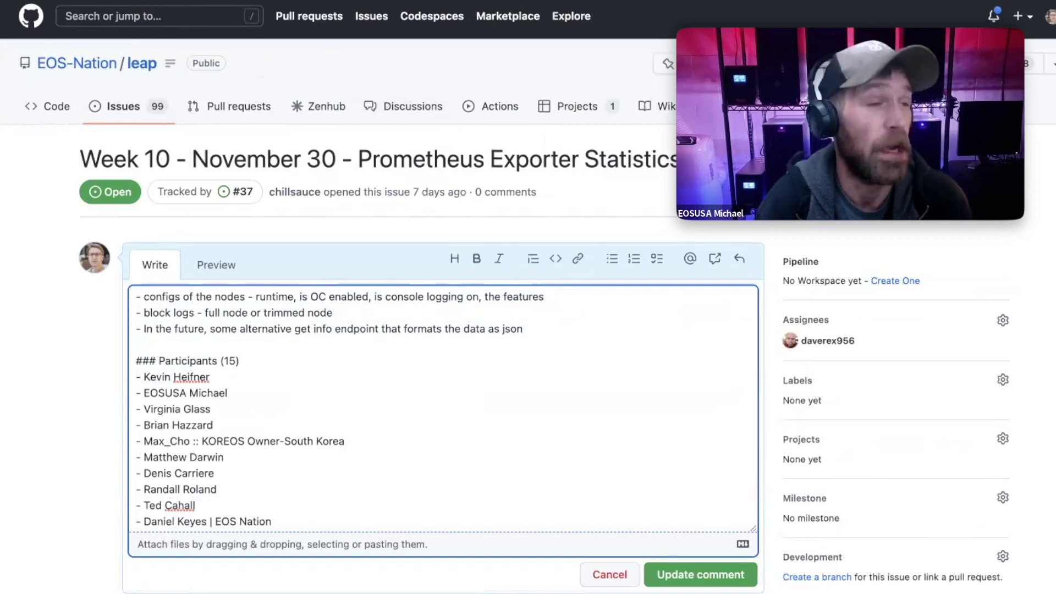
key("ctrl+Tab")
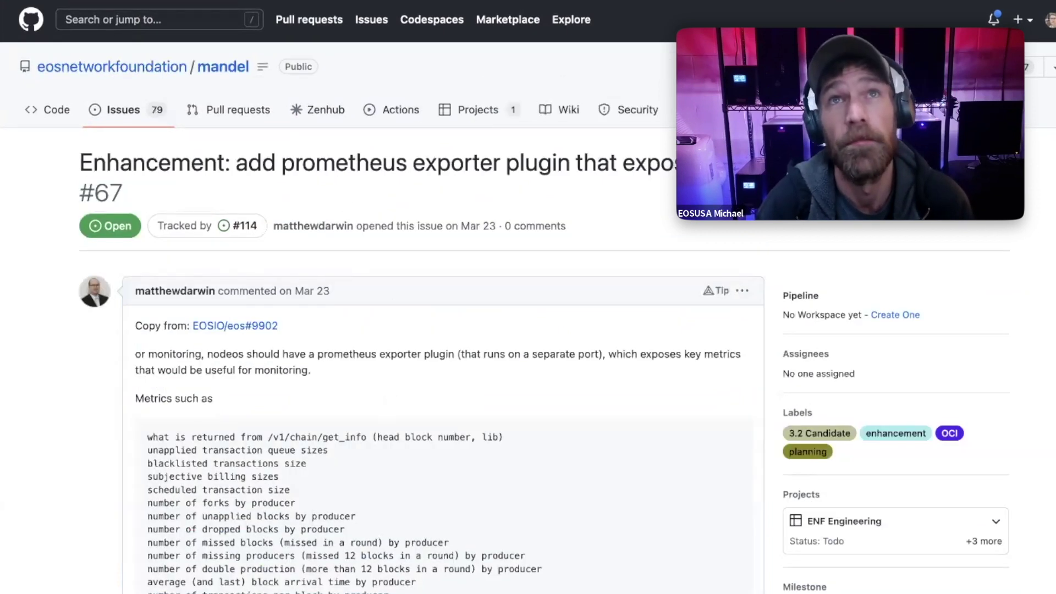
key("ctrl+shift+Tab")
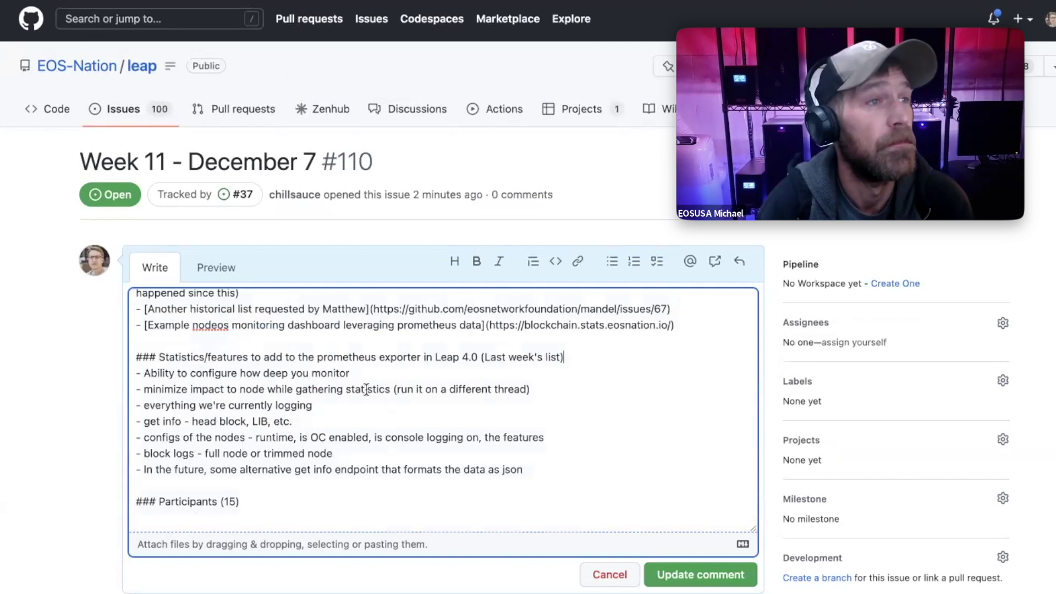
scroll(367, 390, "up", 2)
scroll(460, 418, "down", 1)
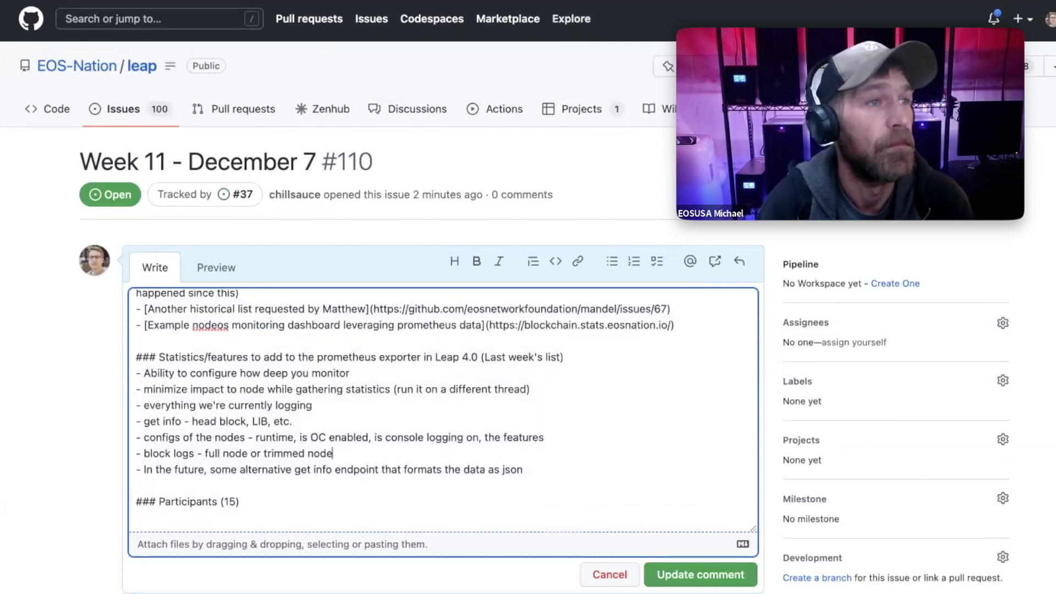
key("ctrl+Tab")
scroll(499, 327, "down", 5)
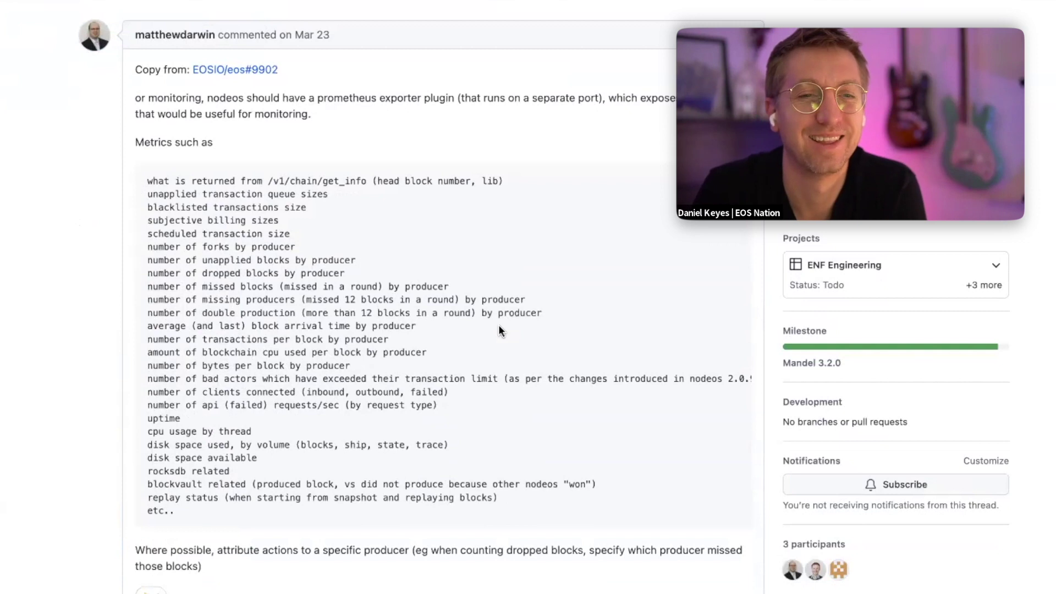
- Select issue #67's first five metrics and add a blank line after the JSON item in the Week 11 notes
scroll(499, 324, "down", 1)
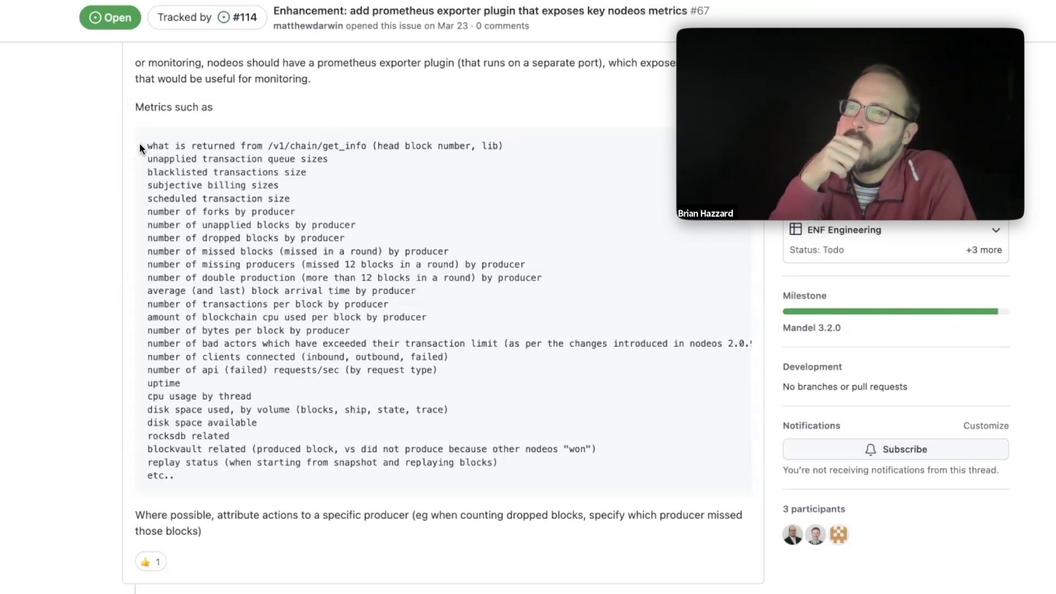
left_click_drag(145, 143, 328, 194)
key("ctrl+c")
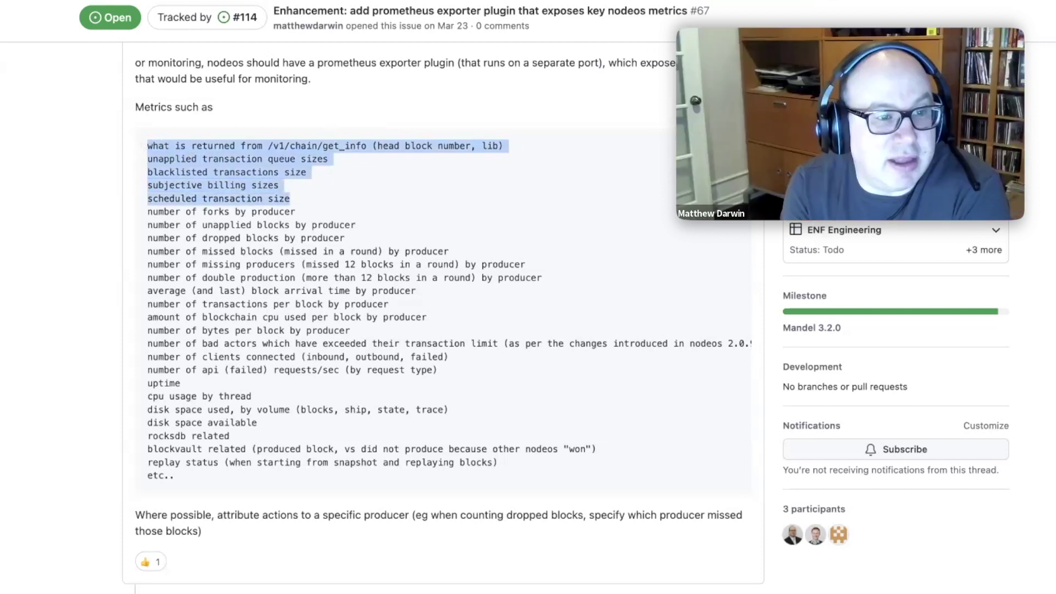
mouse_move(245, 17)
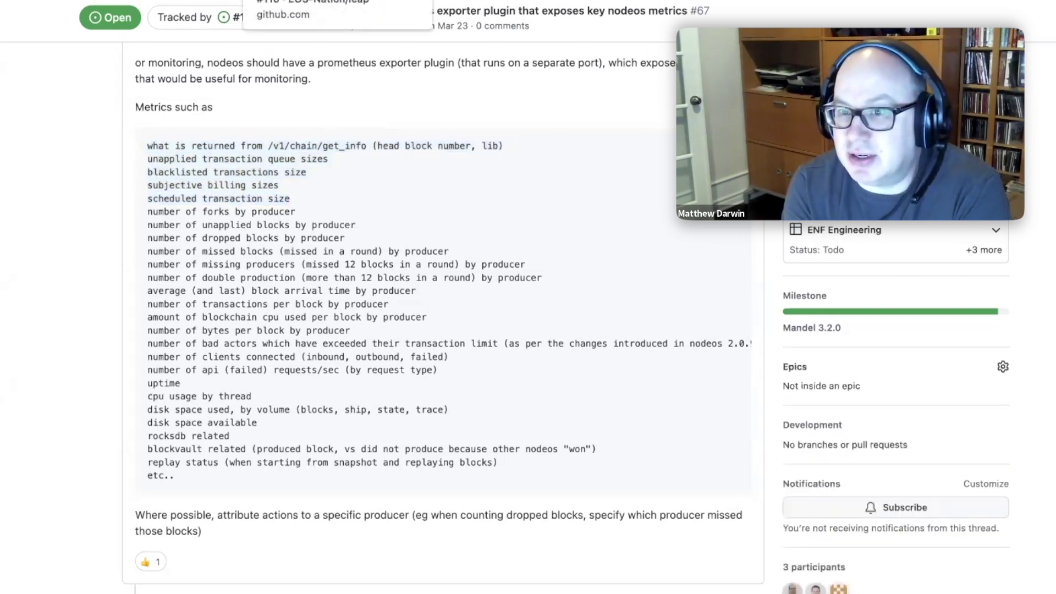
key("ctrl+w")
left_click_drag(525, 472, 548, 476)
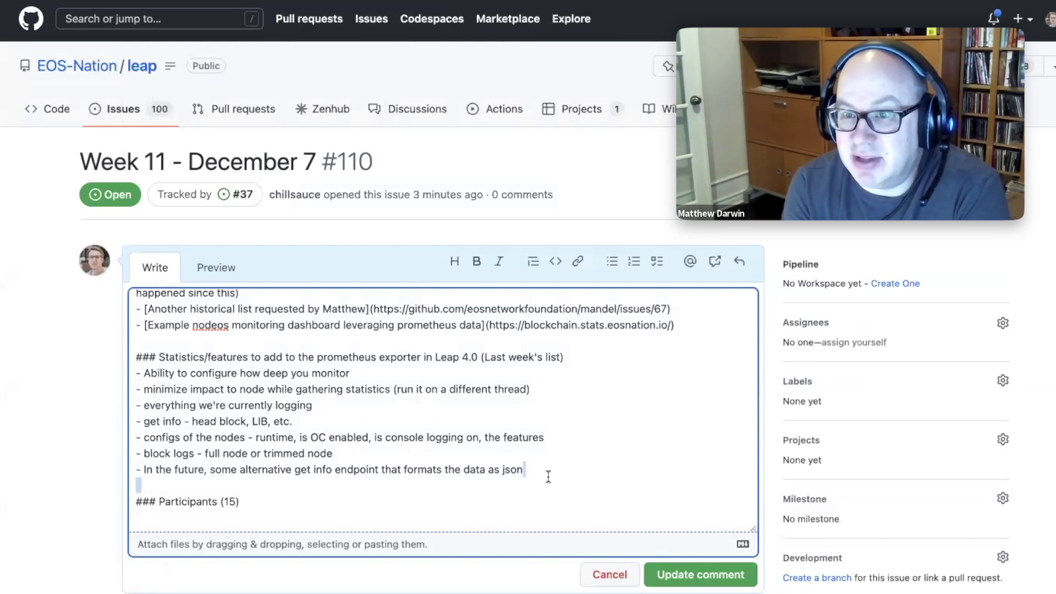
key("Return")
key("Return")
key("Return")
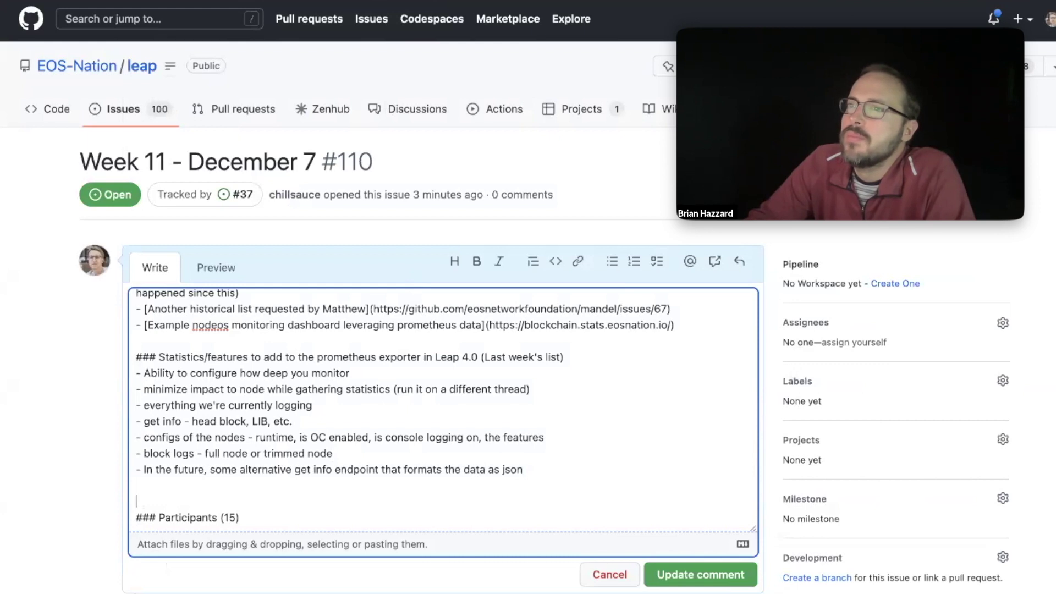
- Add a '### Node metrics' heading with the five copied metrics pasted beneath it
type("### Node")
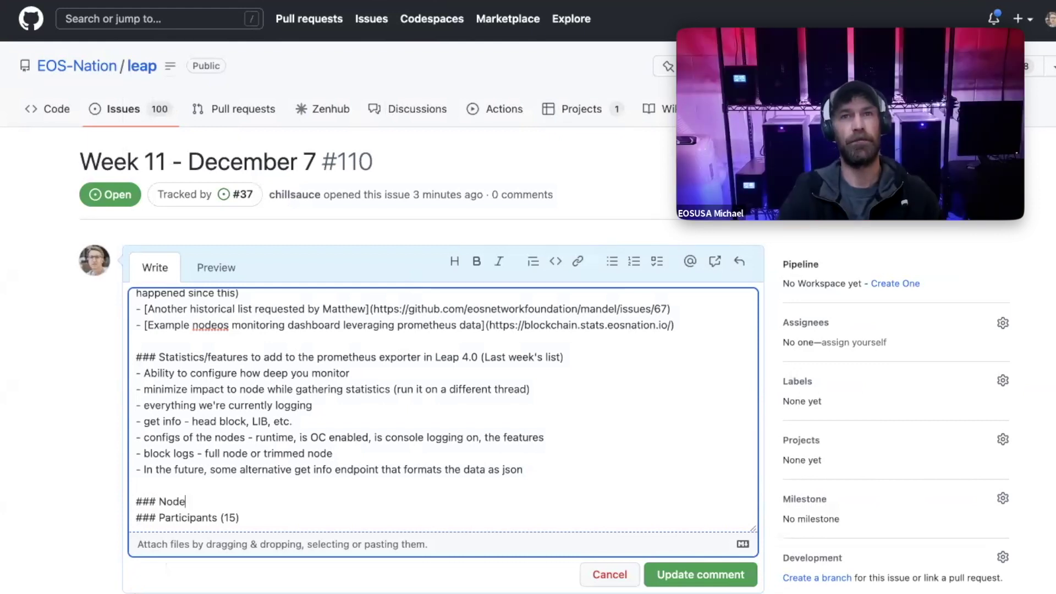
type(" me")
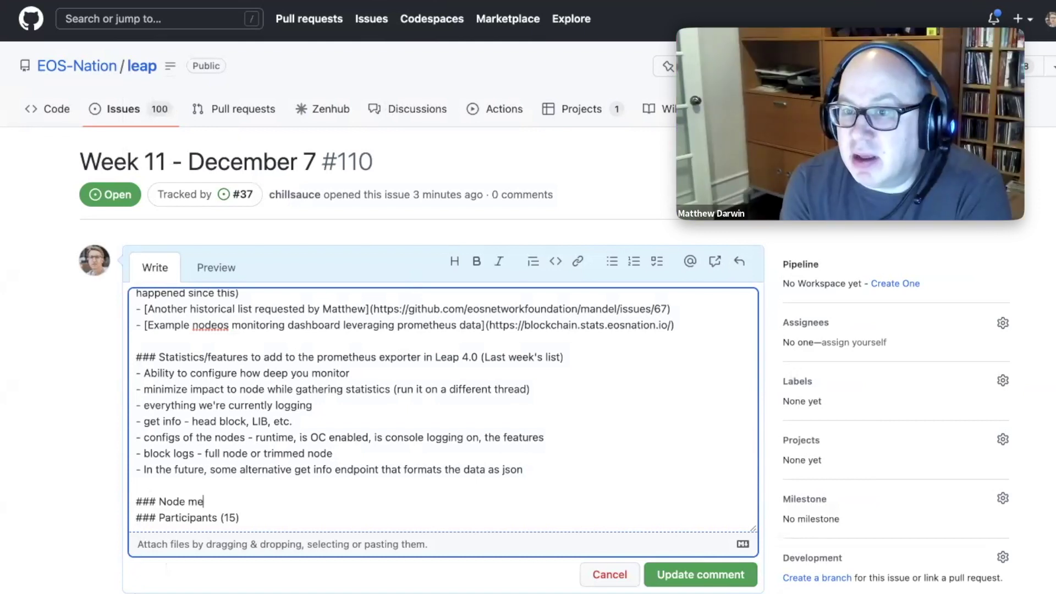
type("trics")
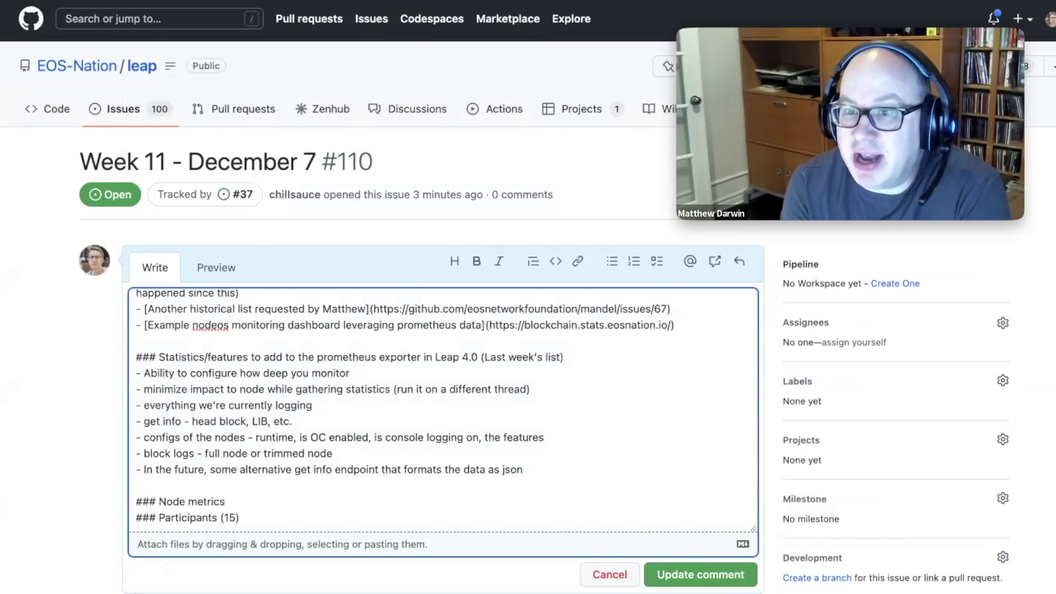
key("Return")
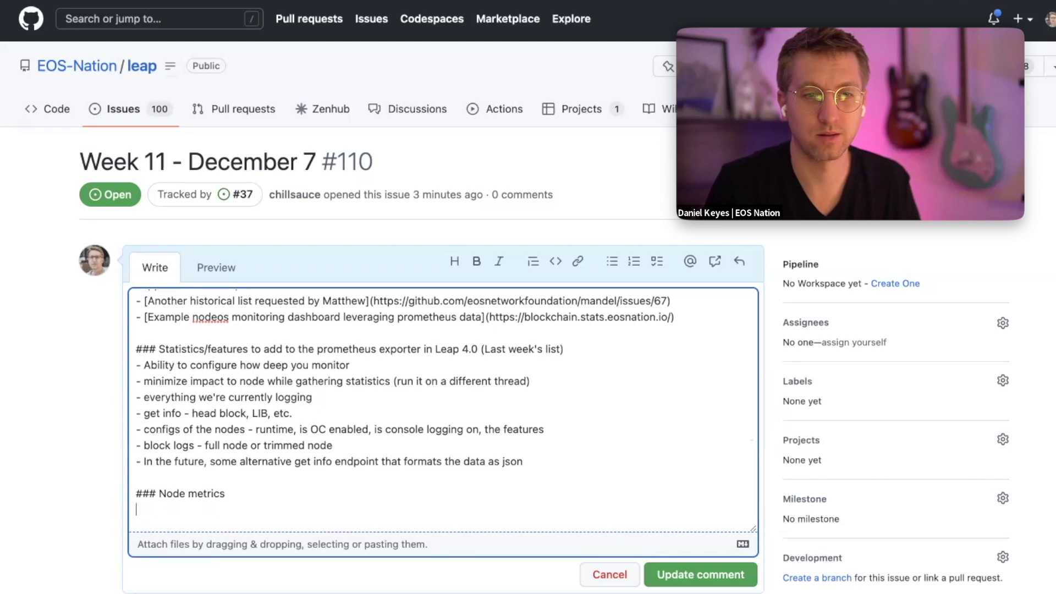
key("ctrl+v")
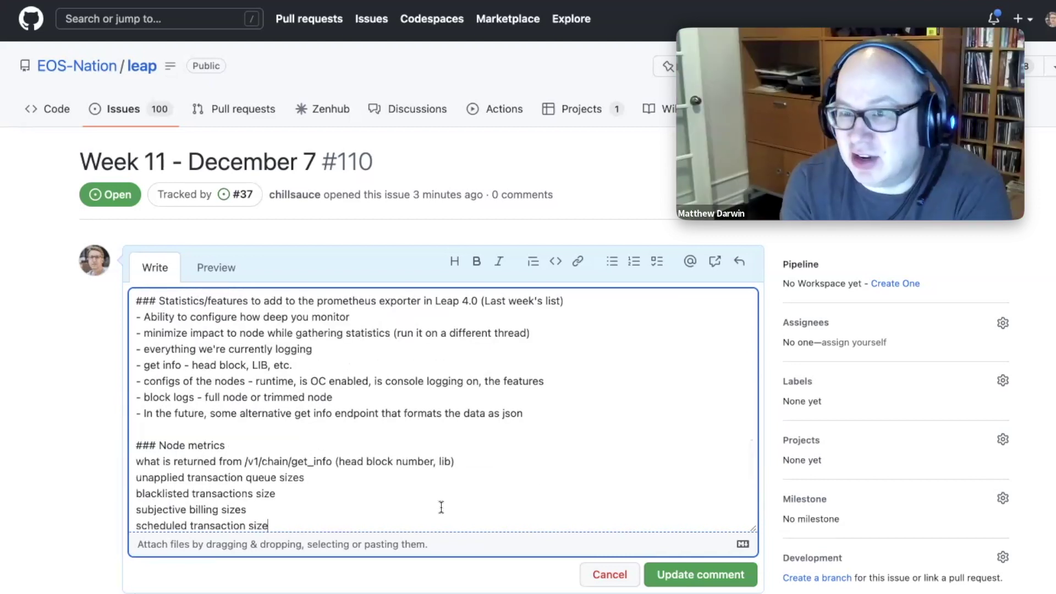
scroll(441, 507, "down", 2)
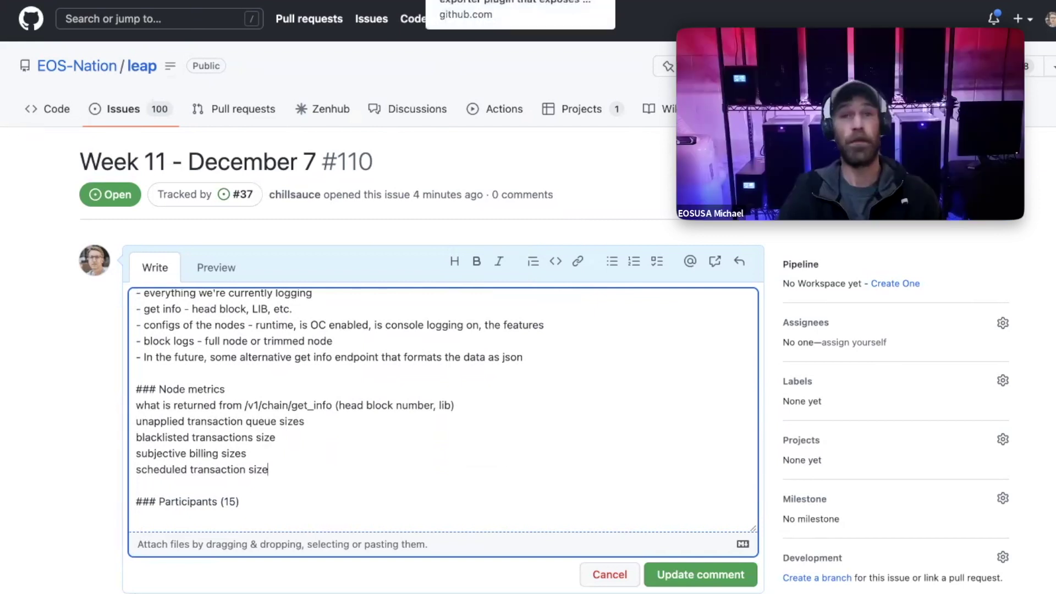
left_click(468, 1)
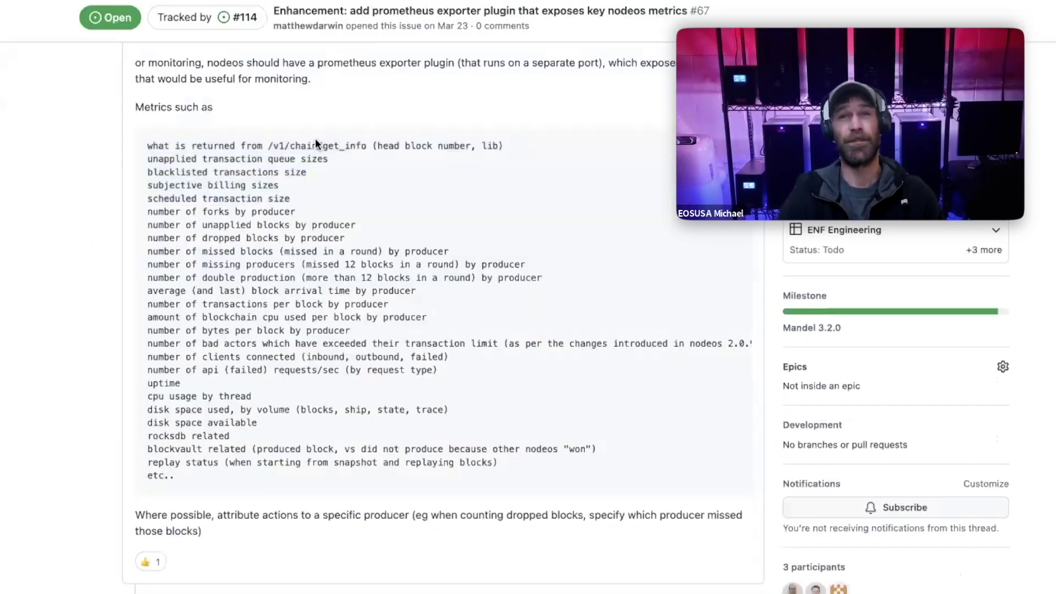